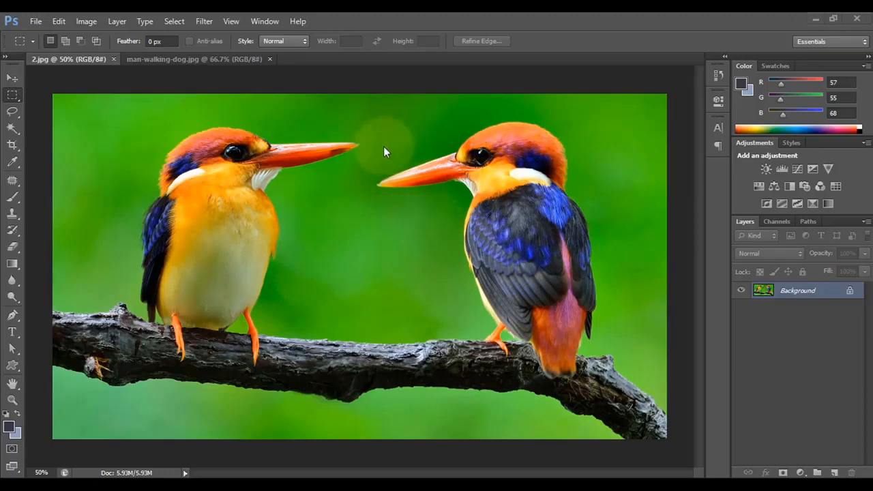
{"action": "left_click", "coordinate": [59, 21]}
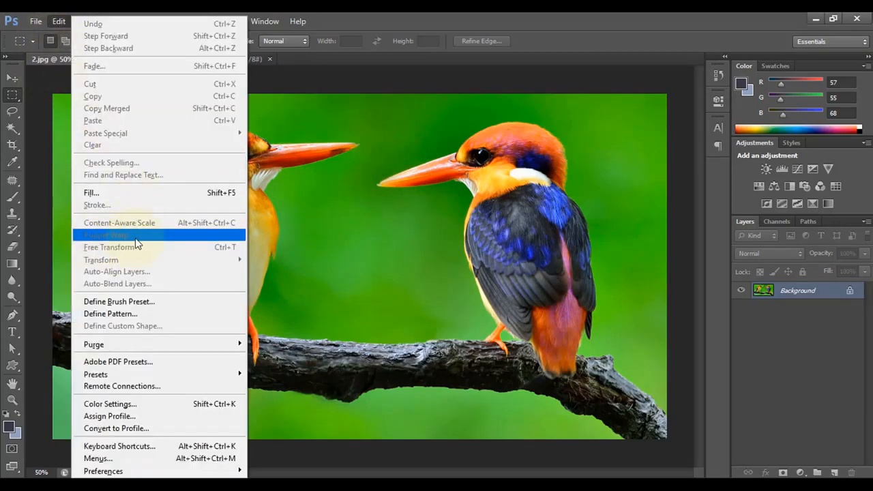
{"action": "left_click", "coordinate": [337, 206]}
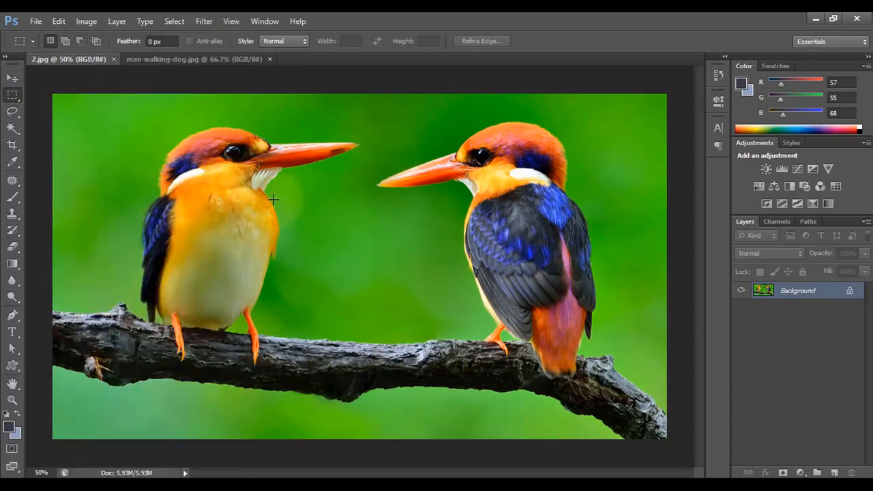
- Activate the Move tool and convert the locked Background into a regular layer named Layer 0
{"action": "left_click", "coordinate": [22, 79]}
{"action": "left_click", "coordinate": [59, 21]}
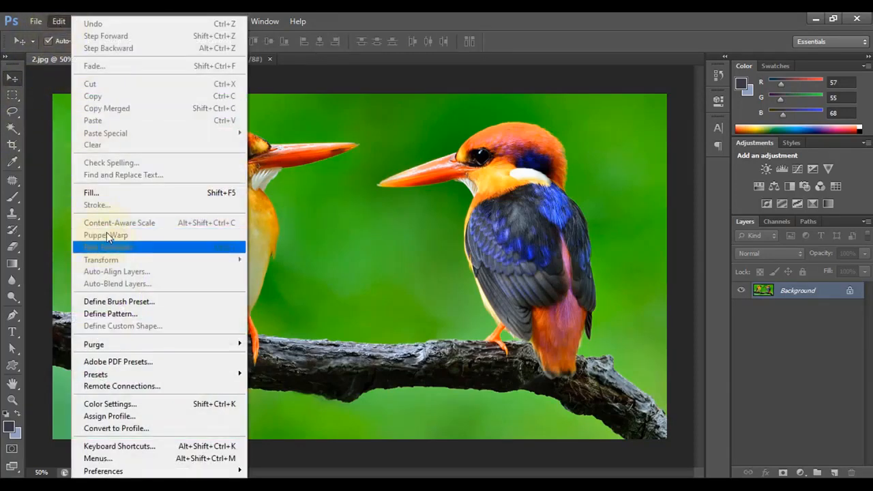
{"action": "left_click", "coordinate": [58, 21]}
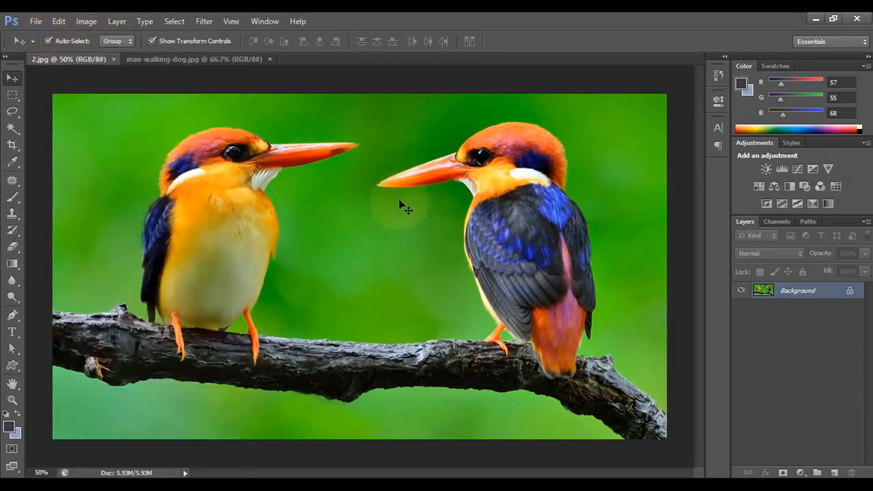
{"action": "double_click", "coordinate": [812, 293]}
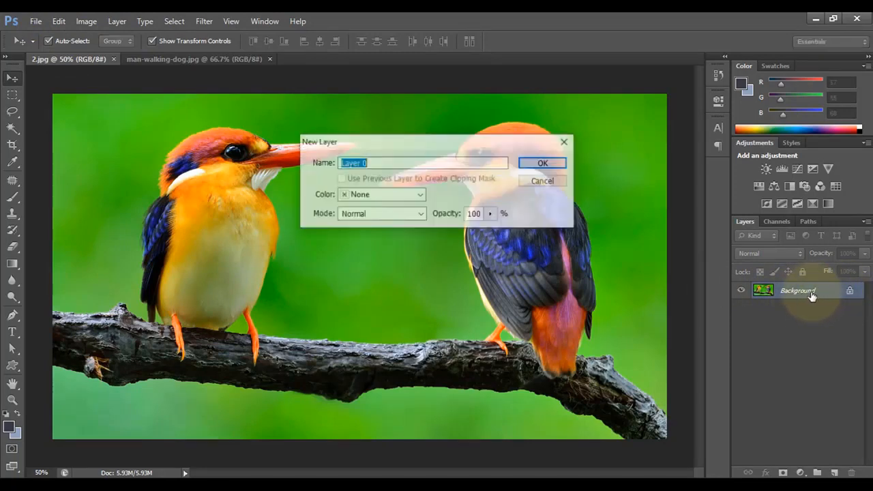
{"action": "left_click_drag", "start_coordinate": [500, 140], "coordinate": [561, 140]}
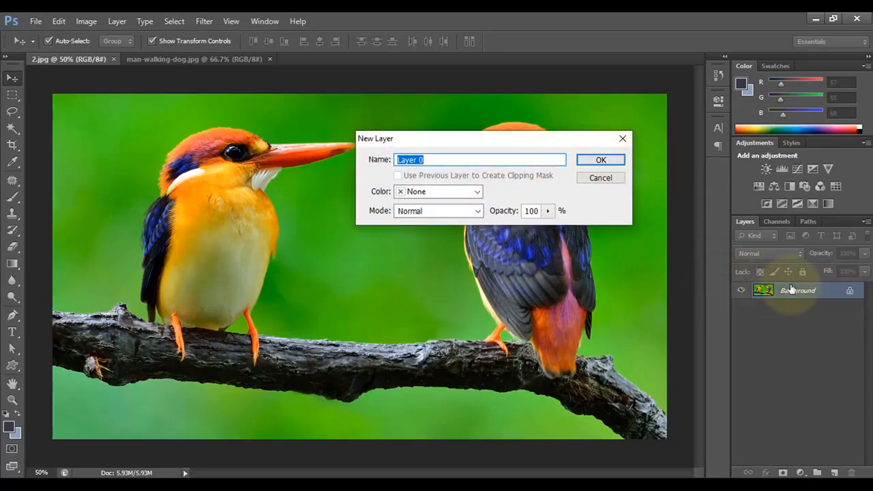
{"action": "left_click", "coordinate": [598, 160]}
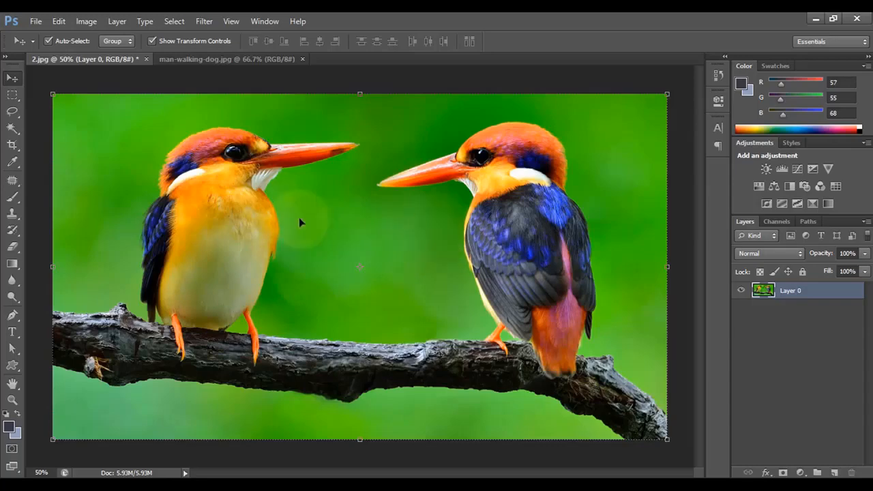
- Start Puppet Warp on Layer 0 and pin the right-hand bird's beak tip, undoing a small trial move of that pin
{"action": "left_click", "coordinate": [59, 22]}
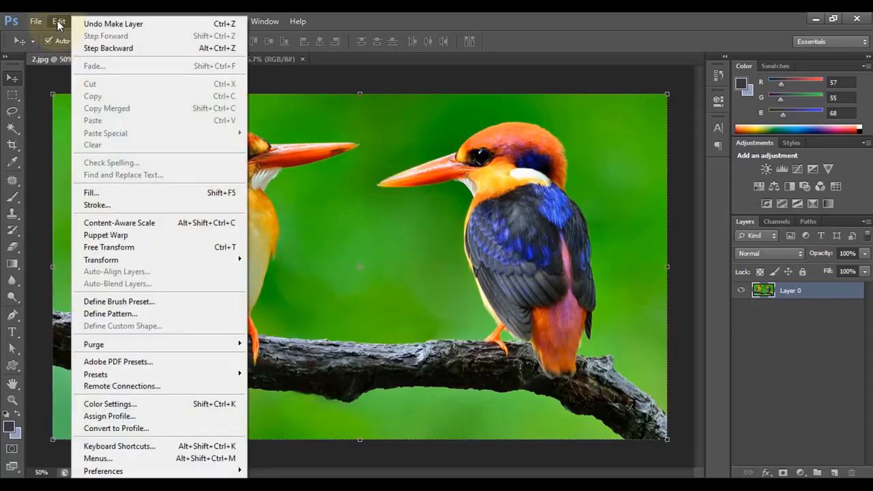
{"action": "left_click", "coordinate": [133, 239]}
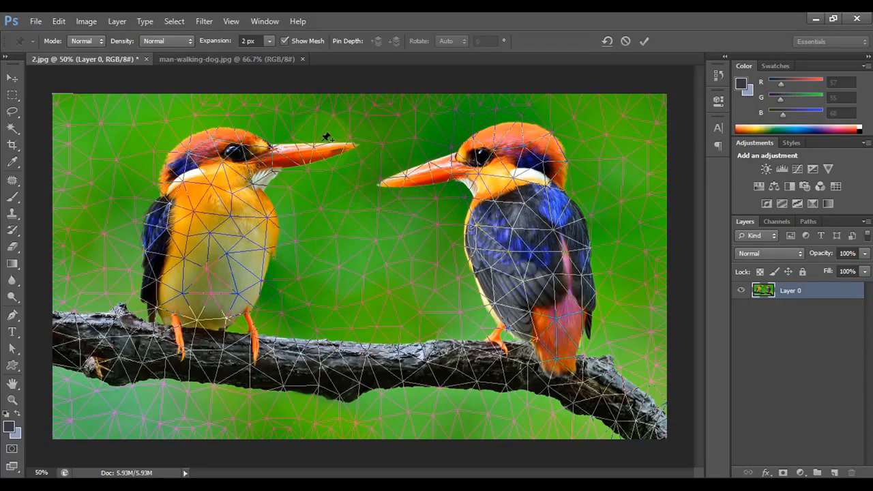
{"action": "left_click", "coordinate": [381, 186]}
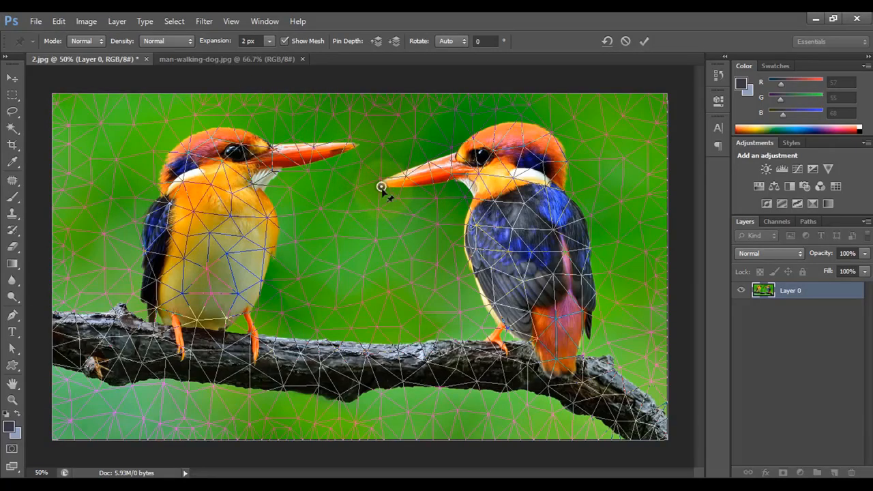
{"action": "left_click_drag", "start_coordinate": [382, 186], "coordinate": [385, 198]}
{"action": "key", "text": "ctrl+z"}
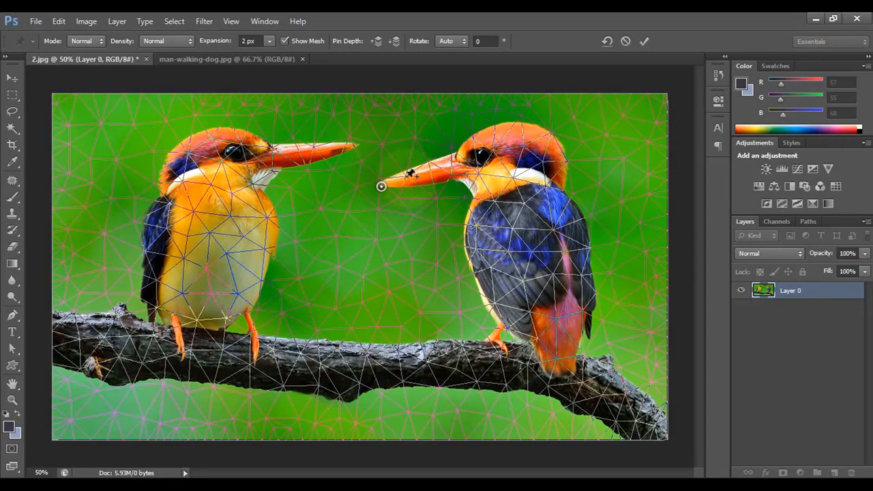
- Place a row of nine warp pins along the image's upper edge, from corner to corner
{"action": "left_click", "coordinate": [56, 104]}
{"action": "left_click", "coordinate": [125, 105]}
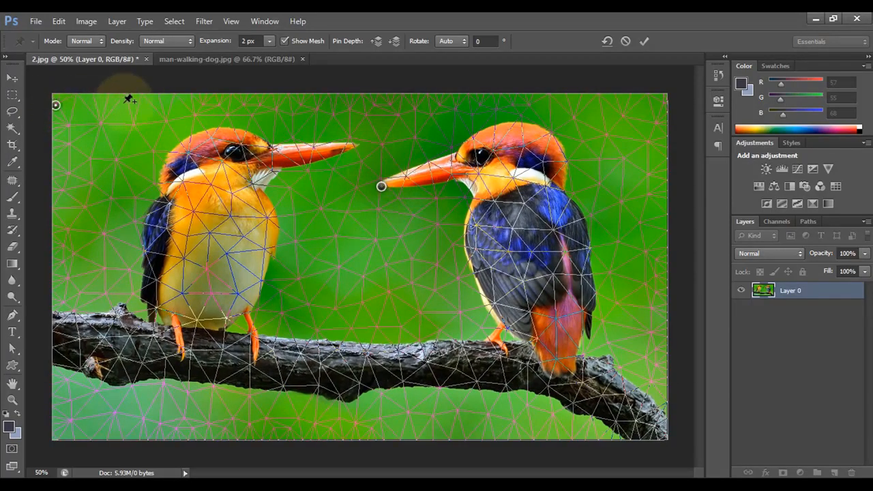
{"action": "left_click", "coordinate": [200, 105]}
{"action": "left_click", "coordinate": [280, 102]}
{"action": "left_click", "coordinate": [341, 102]}
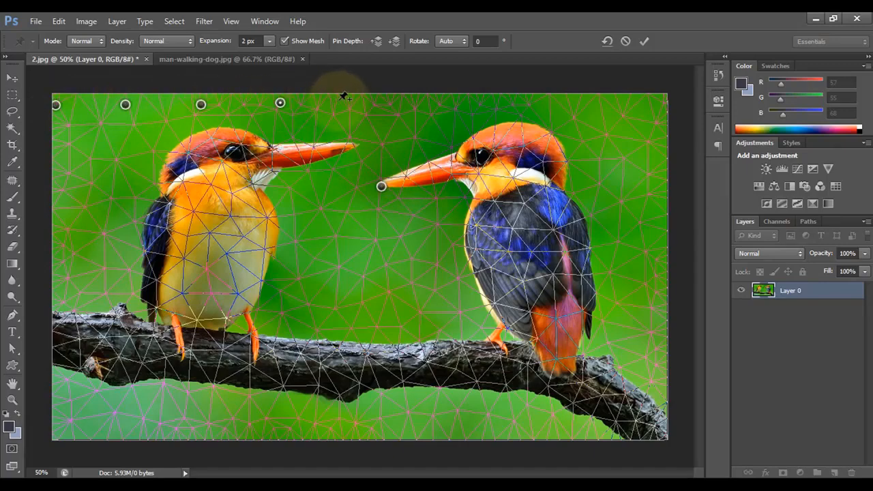
{"action": "left_click", "coordinate": [417, 103]}
{"action": "left_click", "coordinate": [516, 103]}
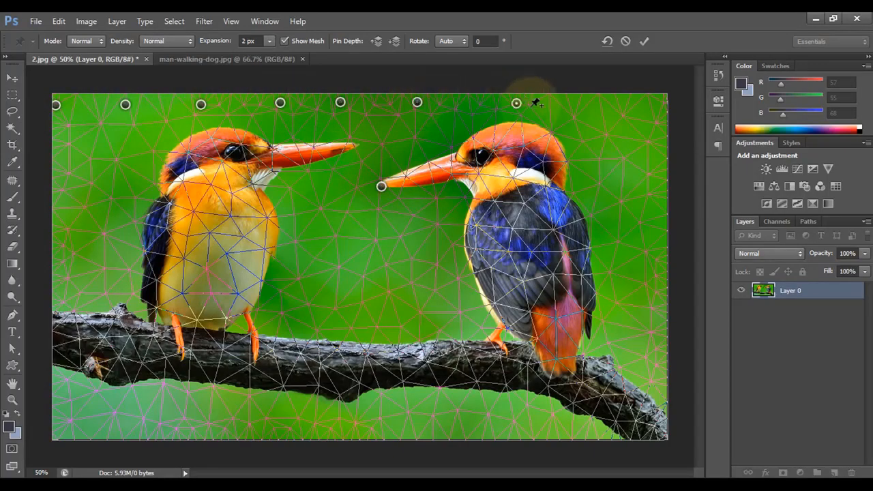
{"action": "left_click", "coordinate": [602, 107]}
{"action": "left_click", "coordinate": [663, 104]}
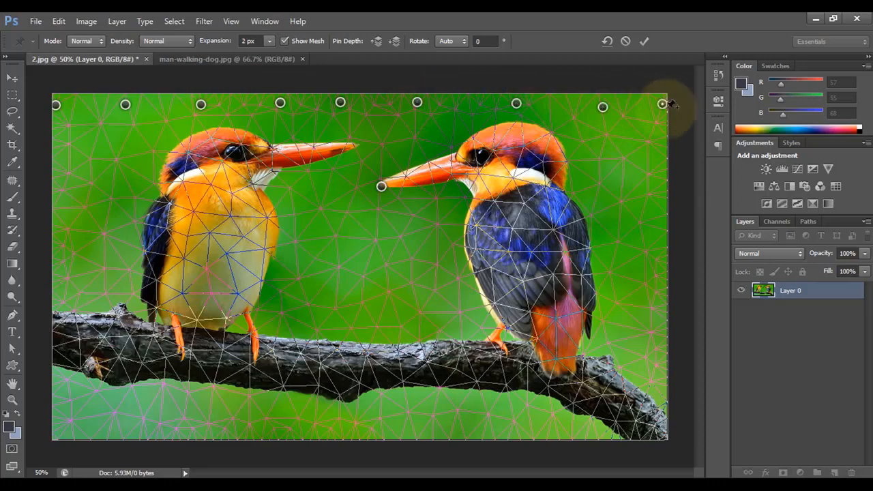
- Place five warp pins down the image's right edge, ending at the lower corner on the branch
{"action": "left_click", "coordinate": [660, 206]}
{"action": "left_click", "coordinate": [656, 287]}
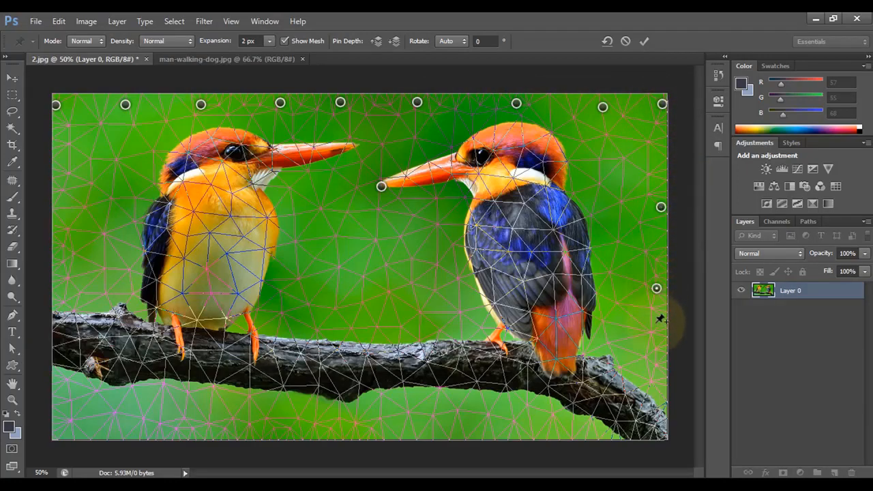
{"action": "left_click", "coordinate": [657, 349]}
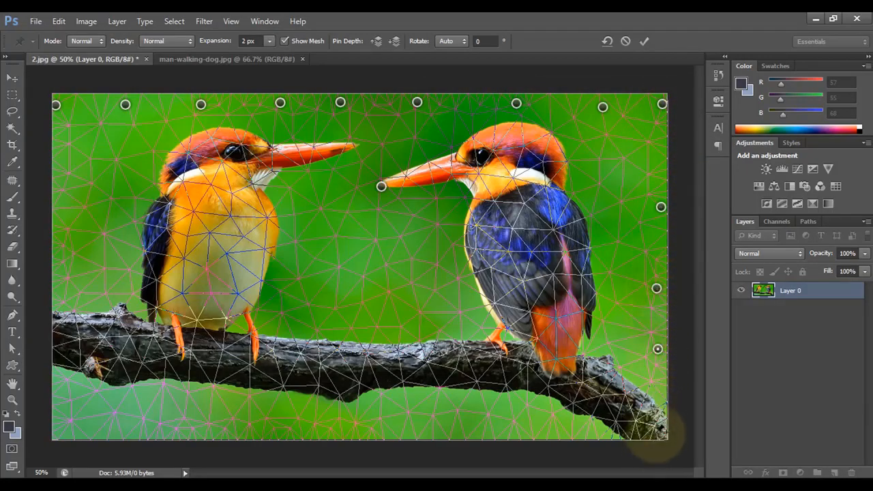
{"action": "left_click", "coordinate": [657, 430]}
{"action": "left_click", "coordinate": [657, 395]}
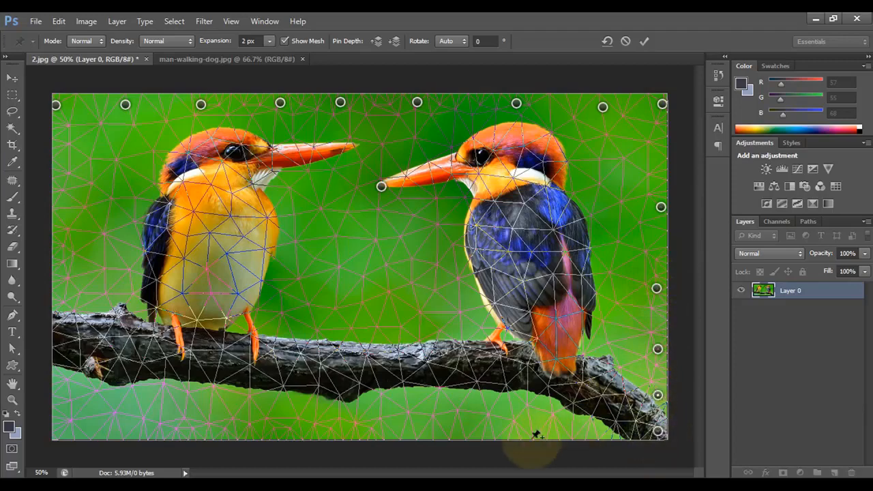
- Place ten warp pins along the image's lower edge, beneath the branch
{"action": "left_click", "coordinate": [588, 437]}
{"action": "left_click", "coordinate": [503, 434]}
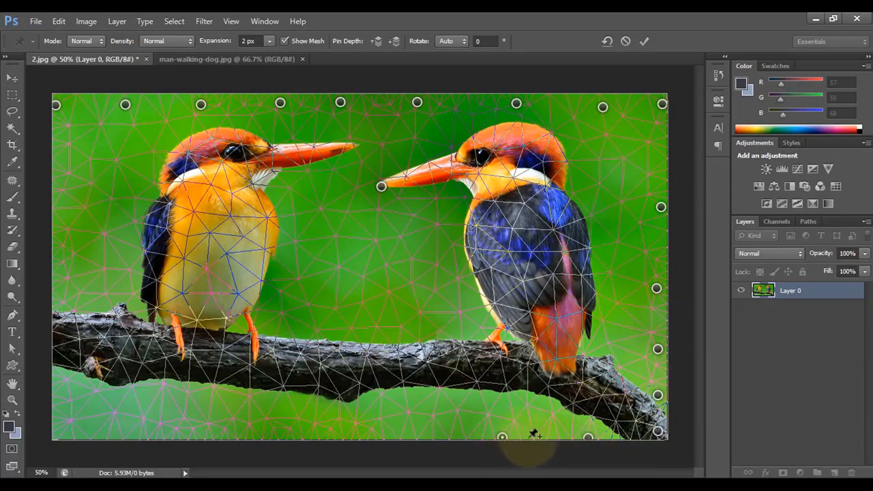
{"action": "left_click", "coordinate": [549, 434]}
{"action": "left_click", "coordinate": [395, 434]}
{"action": "left_click", "coordinate": [448, 433]}
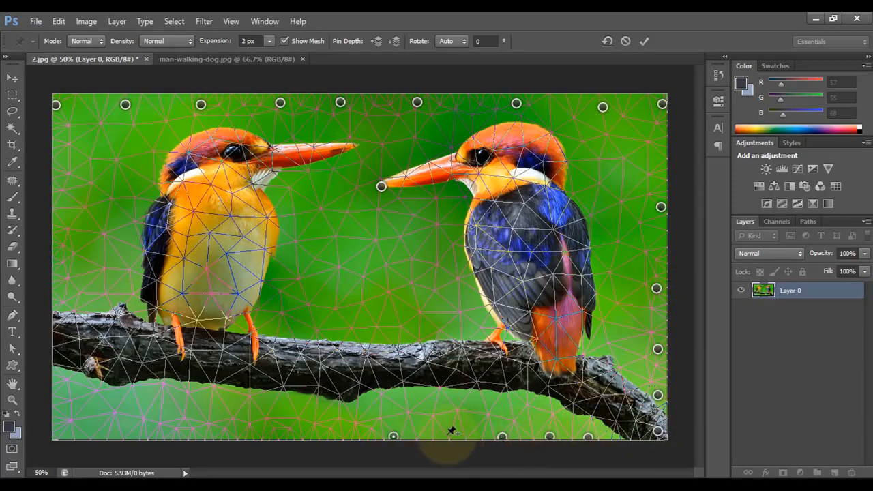
{"action": "left_click", "coordinate": [298, 434]}
{"action": "left_click", "coordinate": [215, 434]}
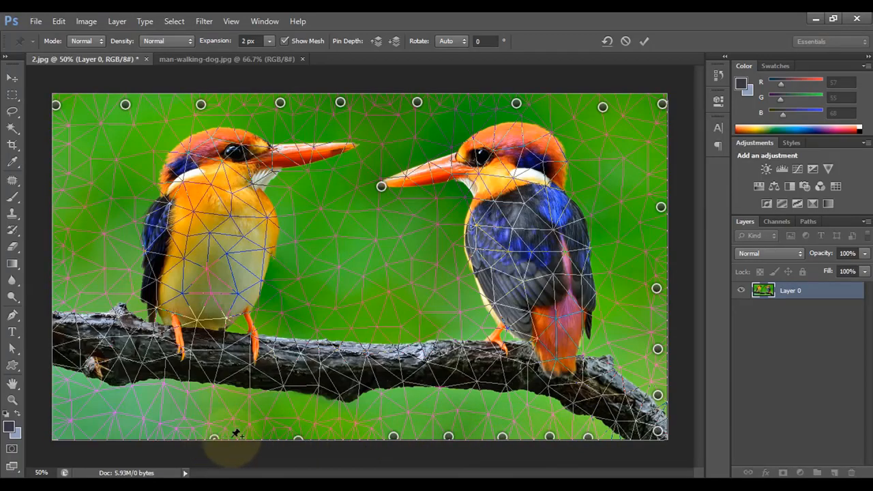
{"action": "left_click", "coordinate": [155, 433]}
{"action": "left_click", "coordinate": [106, 433]}
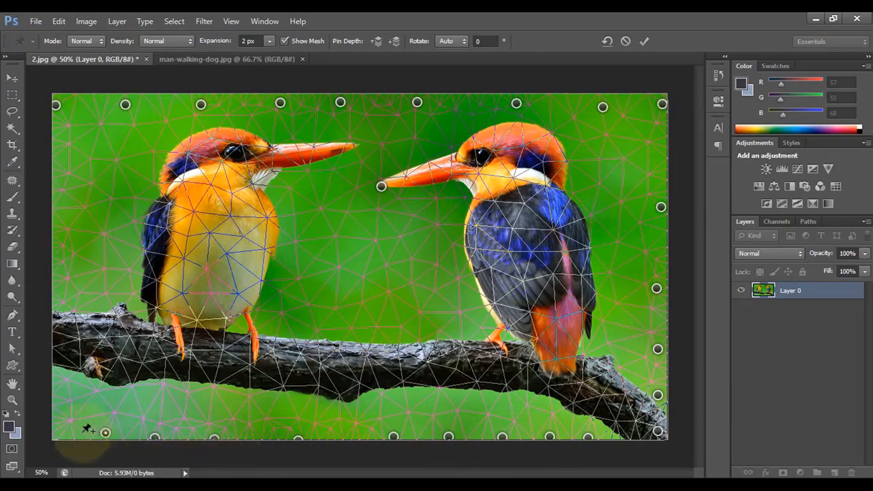
{"action": "left_click", "coordinate": [76, 433]}
- Place seven warp pins up the image's left edge, including one on the end of the branch
{"action": "left_click", "coordinate": [68, 401]}
{"action": "left_click", "coordinate": [74, 345]}
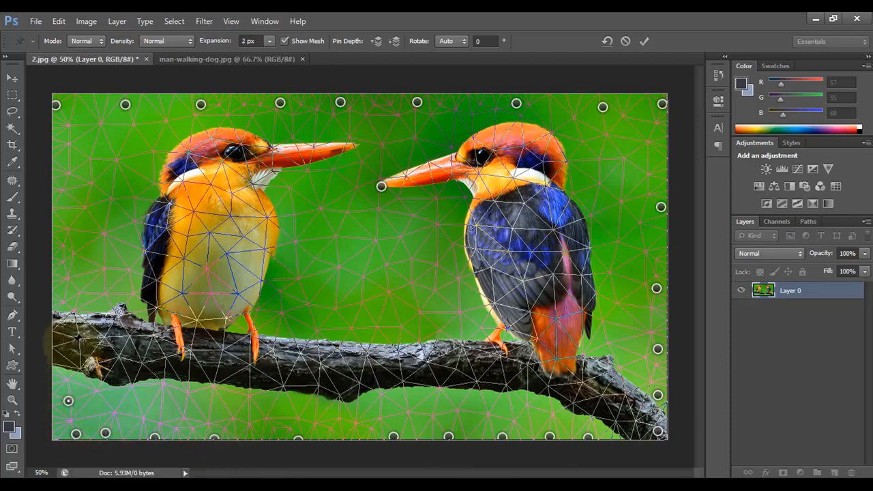
{"action": "left_click", "coordinate": [78, 256]}
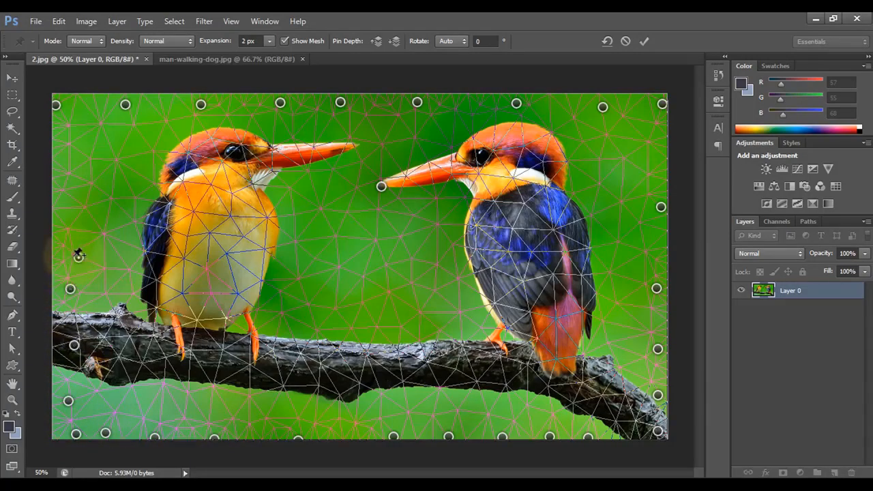
{"action": "left_click", "coordinate": [65, 220]}
{"action": "left_click", "coordinate": [79, 186]}
{"action": "left_click", "coordinate": [63, 155]}
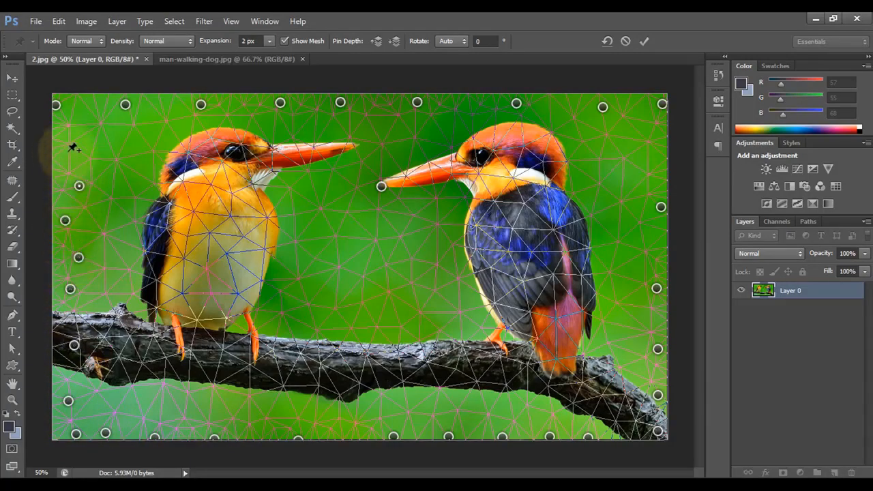
- Place four warp pins in the green background between the image's left edge and the left-hand bird's back
{"action": "left_click", "coordinate": [103, 136]}
{"action": "left_click", "coordinate": [117, 170]}
{"action": "left_click", "coordinate": [115, 235]}
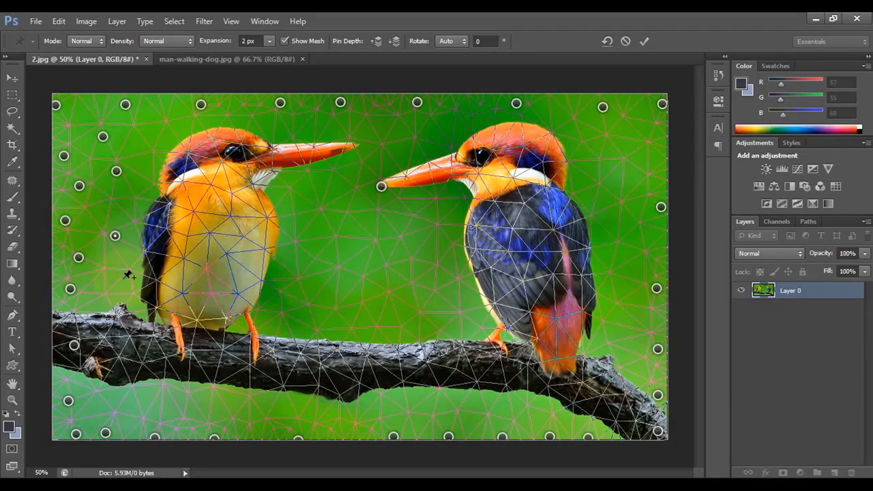
{"action": "left_click", "coordinate": [125, 293]}
- Pin the background around the left-hand bird's head, below and above its beak and over its crown
{"action": "left_click", "coordinate": [290, 201]}
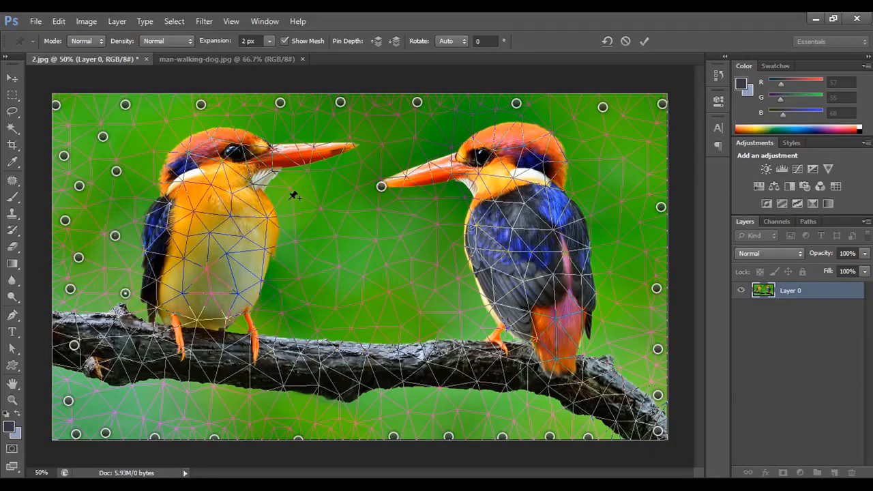
{"action": "left_click", "coordinate": [293, 129]}
{"action": "left_click", "coordinate": [236, 110]}
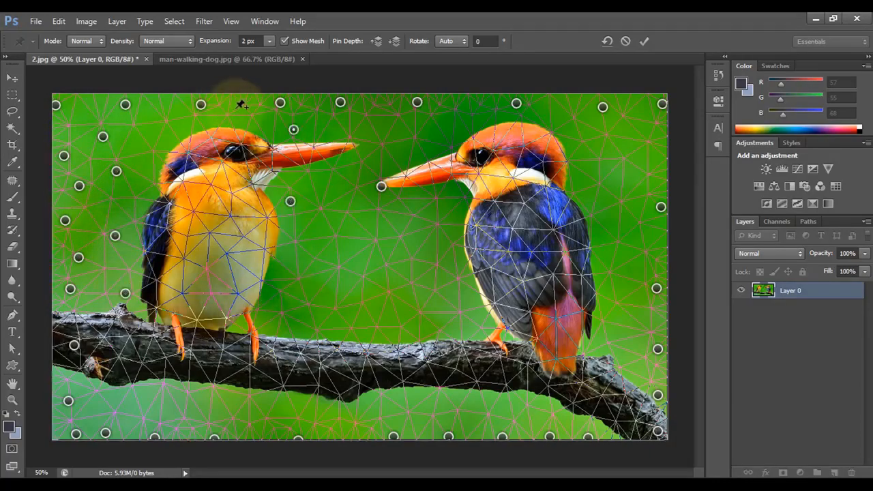
{"action": "left_click", "coordinate": [171, 128]}
- Place four warp pins in the background above the two beak tips and beside the right-hand bird's forehead
{"action": "left_click", "coordinate": [354, 134]}
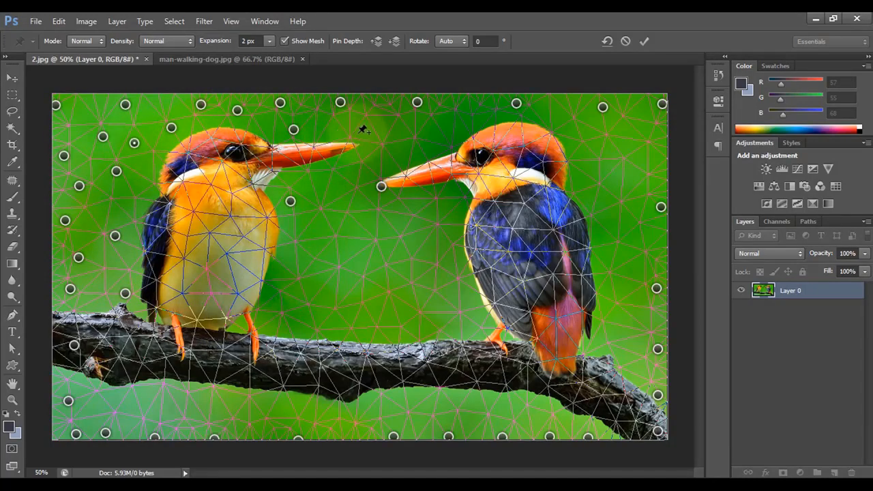
{"action": "left_click", "coordinate": [409, 140]}
{"action": "left_click", "coordinate": [461, 127]}
{"action": "left_click", "coordinate": [389, 124]}
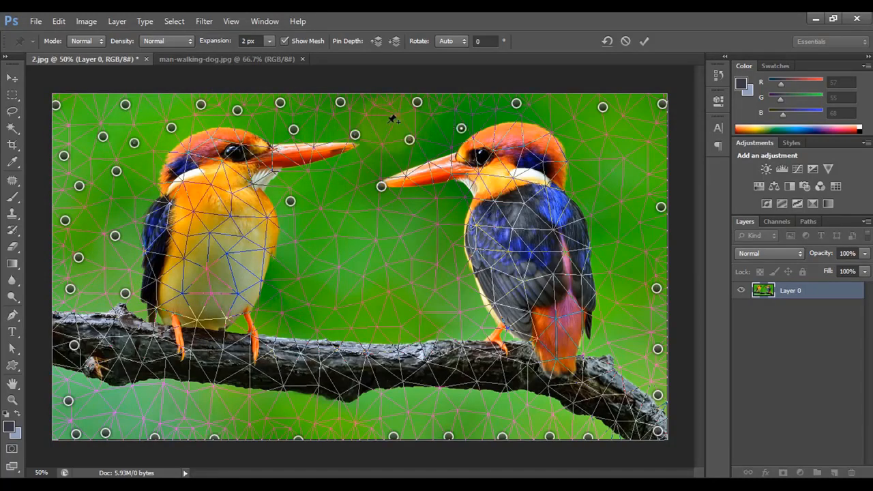
- Place six warp pins below the beak tips and down beside the left-hand bird's breast to just above the branch
{"action": "left_click", "coordinate": [362, 172]}
{"action": "left_click", "coordinate": [311, 183]}
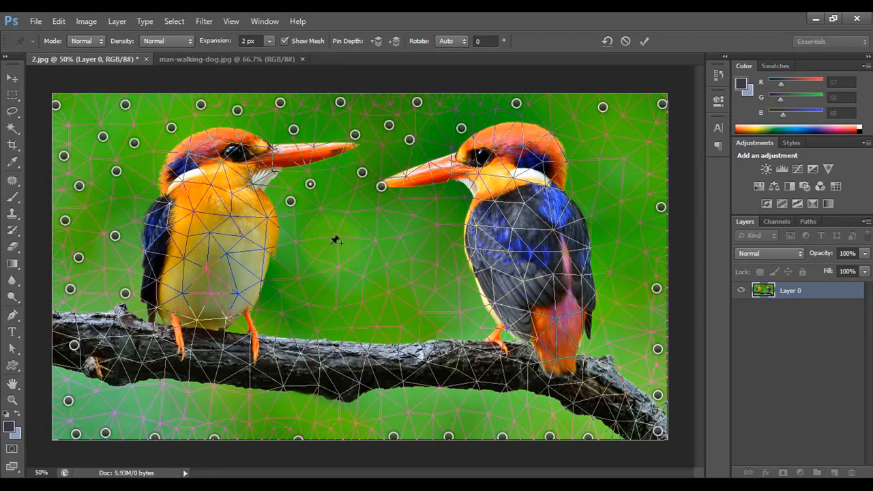
{"action": "left_click", "coordinate": [316, 234]}
{"action": "left_click", "coordinate": [287, 269]}
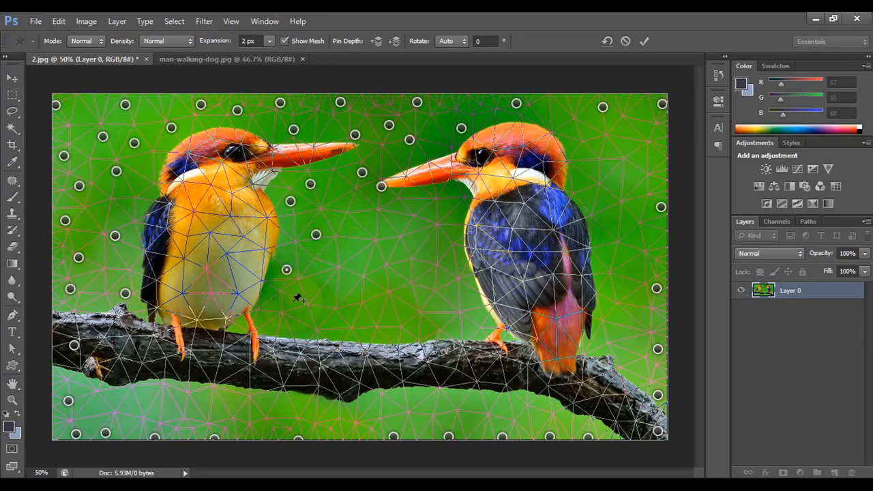
{"action": "left_click", "coordinate": [294, 303]}
{"action": "left_click", "coordinate": [301, 326]}
- Place six more warp pins in the central background between the birds, reaching down to the branch's upper side
{"action": "left_click", "coordinate": [336, 289]}
{"action": "left_click", "coordinate": [361, 257]}
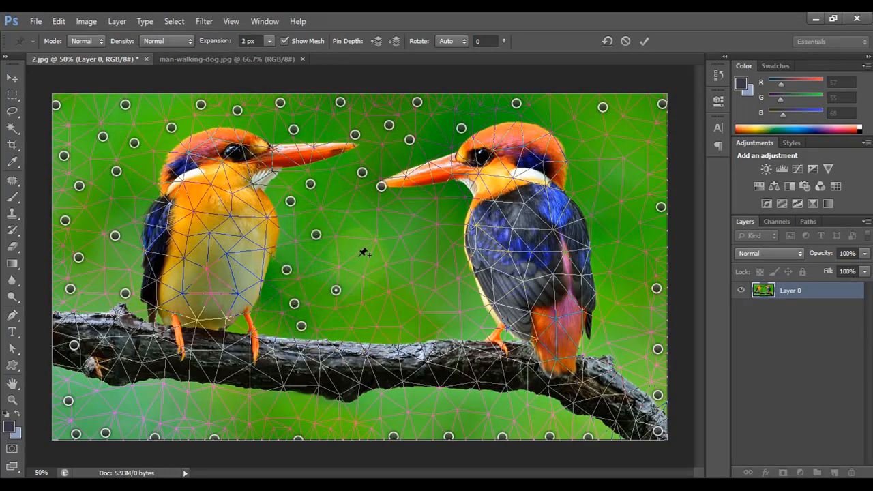
{"action": "left_click", "coordinate": [361, 233]}
{"action": "left_click", "coordinate": [342, 200]}
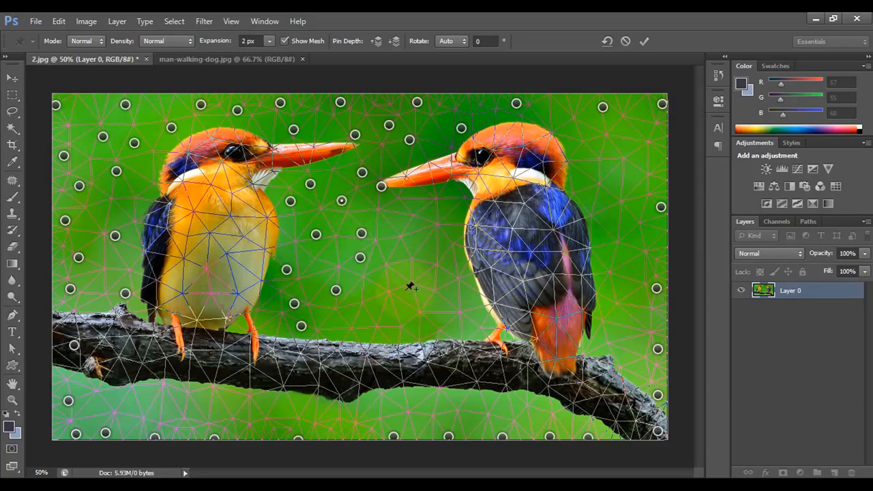
{"action": "left_click", "coordinate": [400, 314]}
{"action": "left_click", "coordinate": [437, 333]}
- Place five warp pins along the branch, from beneath the left-hand bird's feet to beneath the right-hand bird's feet
{"action": "left_click", "coordinate": [303, 369]}
{"action": "left_click", "coordinate": [247, 368]}
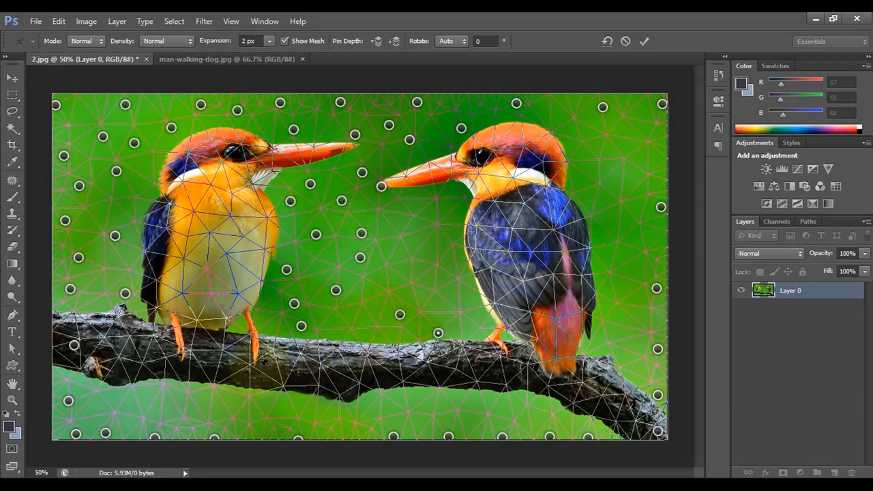
{"action": "left_click", "coordinate": [419, 365]}
{"action": "left_click", "coordinate": [476, 367]}
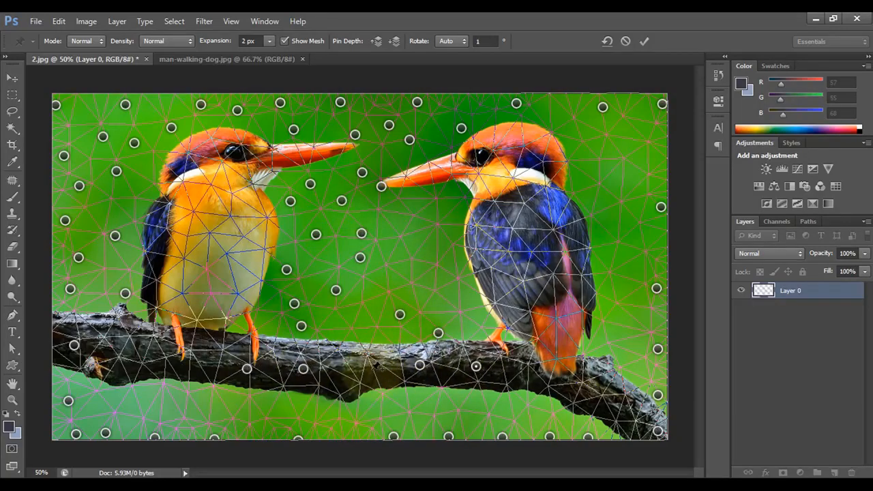
{"action": "left_click", "coordinate": [373, 372]}
- Place four warp pins in the background beside the right-hand bird's back and three more between the two birds
{"action": "left_click", "coordinate": [612, 174]}
{"action": "left_click", "coordinate": [614, 223]}
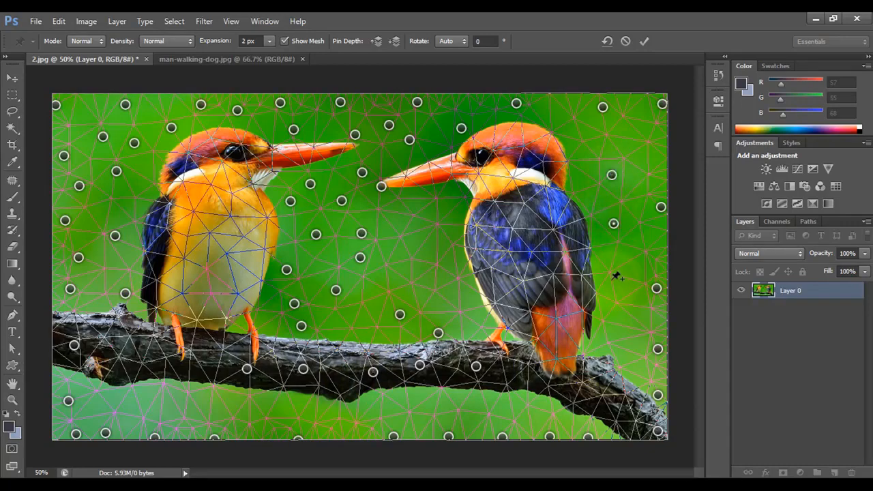
{"action": "left_click", "coordinate": [619, 281]}
{"action": "left_click", "coordinate": [642, 266]}
{"action": "left_click", "coordinate": [421, 255]}
{"action": "left_click", "coordinate": [441, 305]}
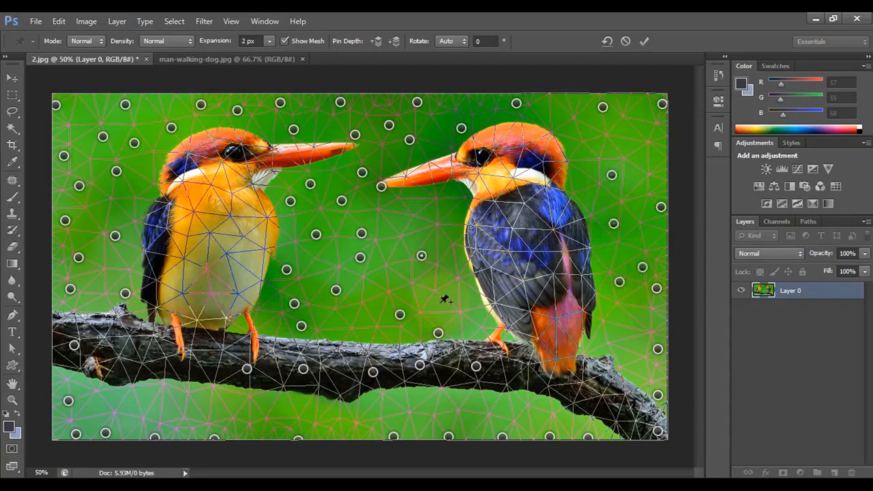
{"action": "left_click", "coordinate": [393, 285]}
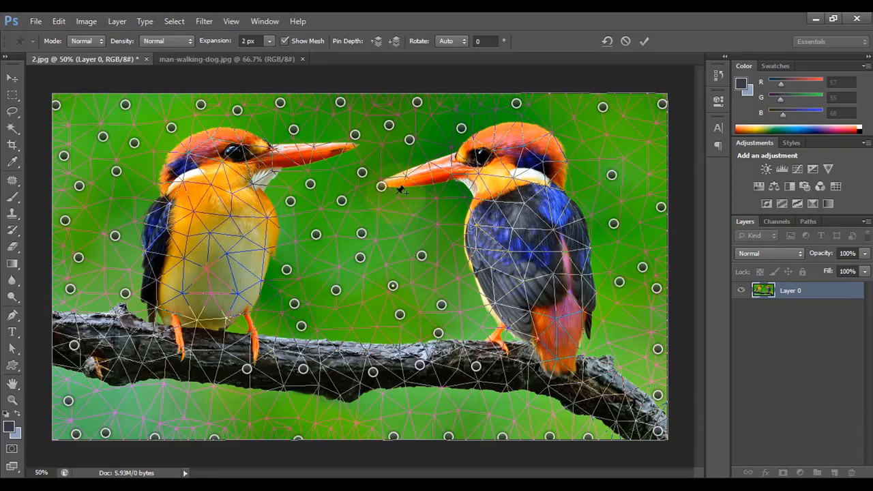
- Pin the left-hand bird's beak near its tip and the right-hand bird's beak at its middle and base
{"action": "left_click", "coordinate": [324, 159]}
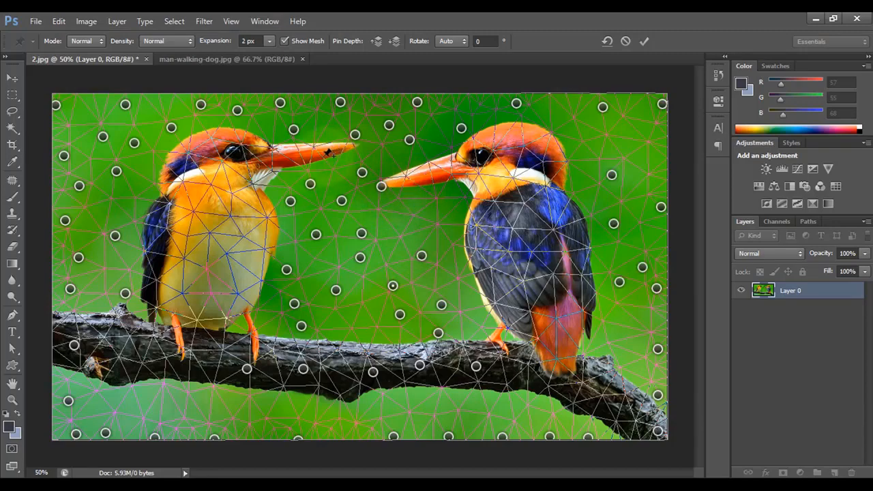
{"action": "left_click_drag", "start_coordinate": [345, 146], "coordinate": [362, 145]}
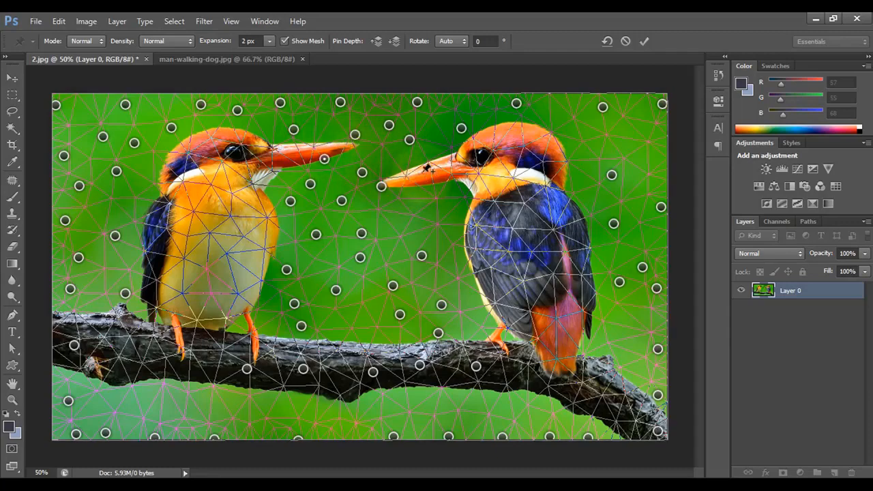
{"action": "left_click", "coordinate": [417, 169]}
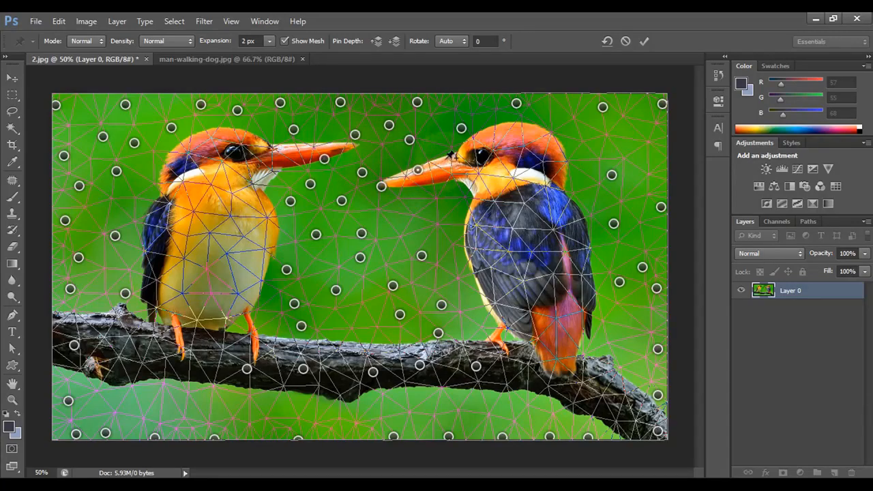
{"action": "left_click", "coordinate": [451, 159]}
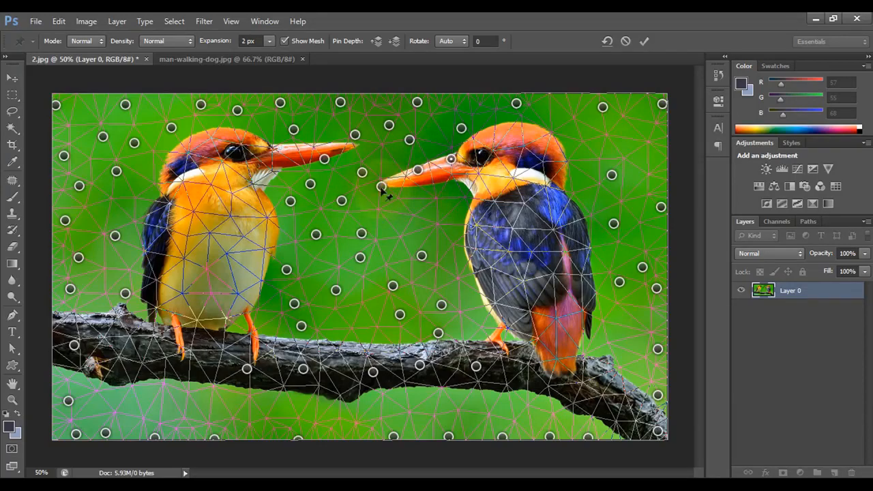
- Bend the tip of the right-hand bird's beak downward into a hook and apply the Puppet Warp
{"action": "mouse_move", "coordinate": [383, 194]}
{"action": "left_mouse_down"}
{"action": "mouse_move", "coordinate": [402, 193]}
{"action": "mouse_move", "coordinate": [406, 178]}
{"action": "mouse_move", "coordinate": [383, 196]}
{"action": "left_mouse_up"}
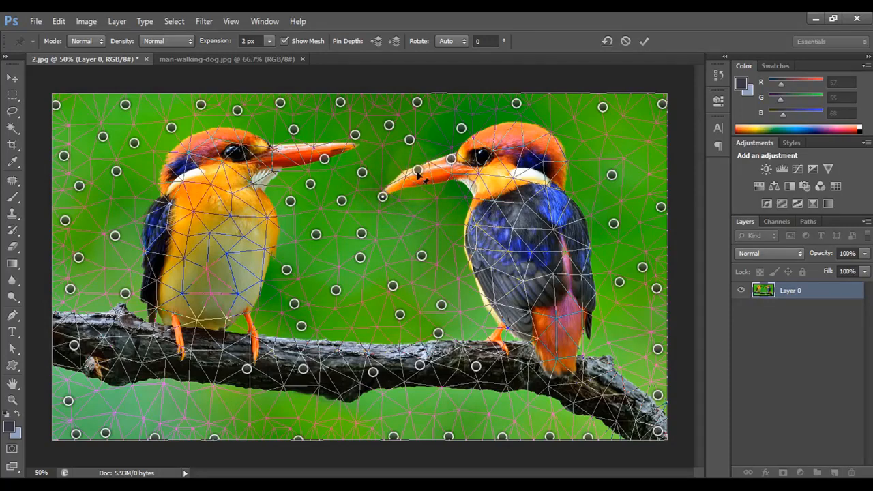
{"action": "left_click_drag", "start_coordinate": [421, 179], "coordinate": [420, 176]}
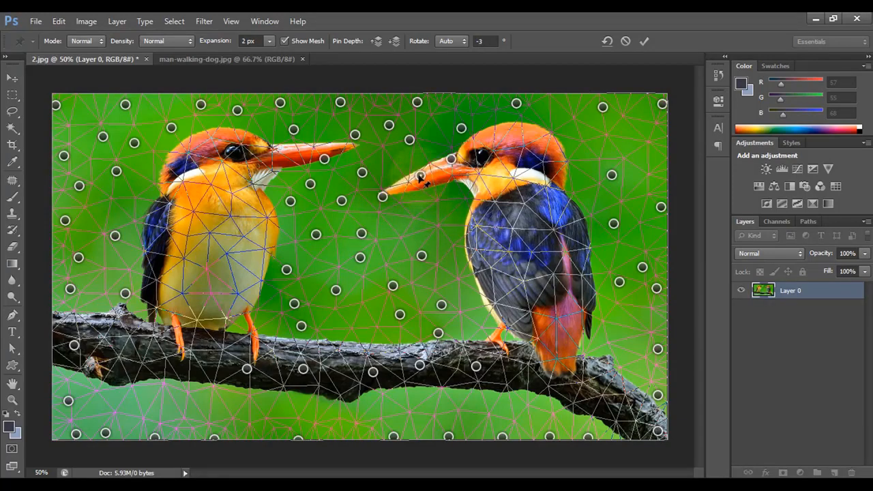
{"action": "left_click_drag", "start_coordinate": [421, 179], "coordinate": [395, 202]}
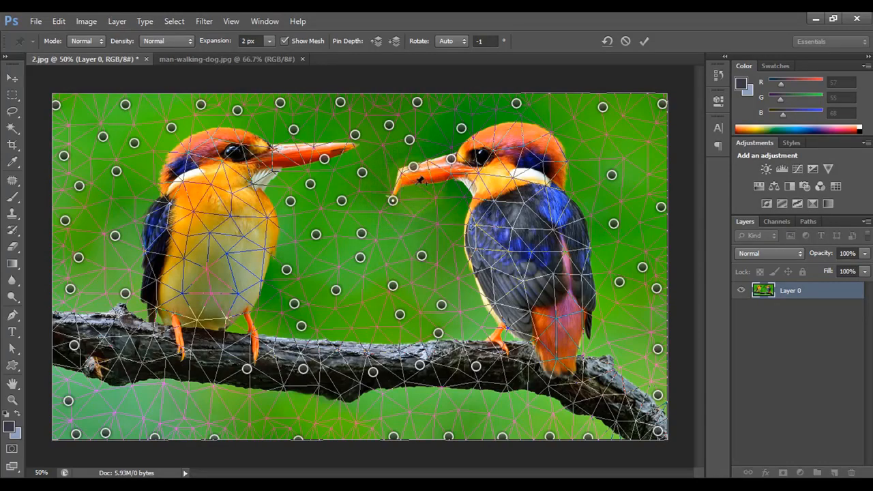
{"action": "left_click", "coordinate": [644, 41]}
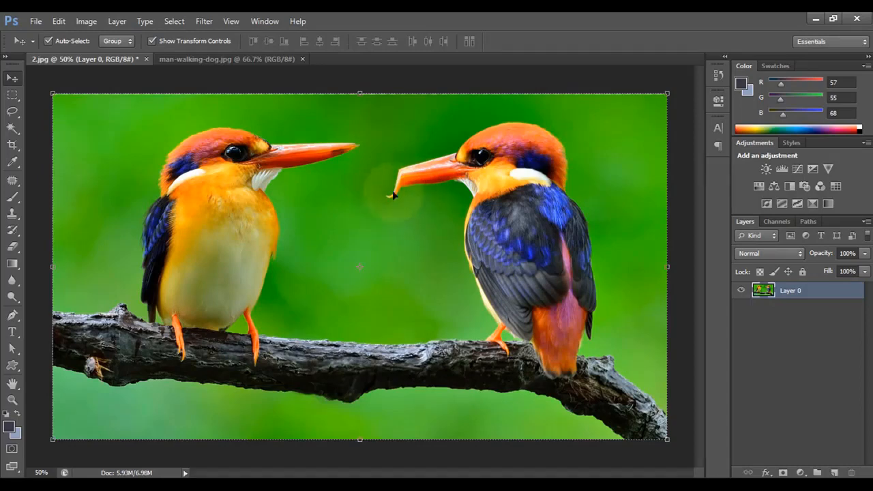
{"action": "left_click", "coordinate": [63, 21]}
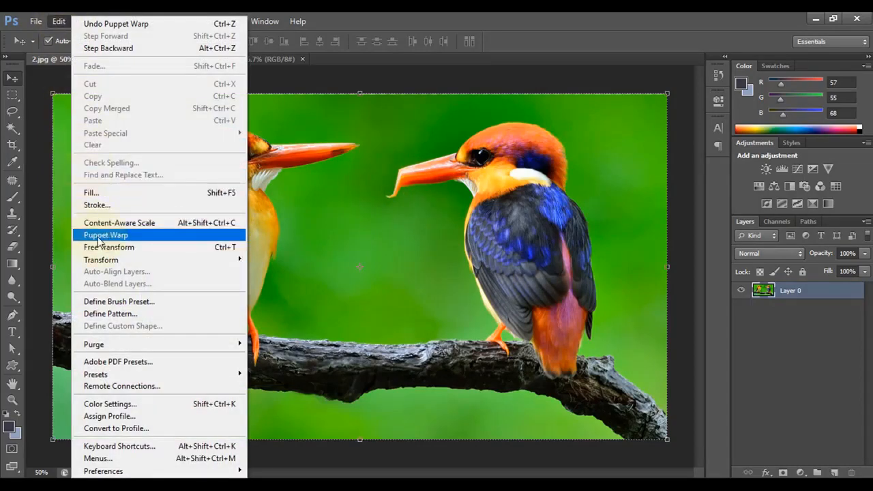
{"action": "left_click", "coordinate": [132, 236]}
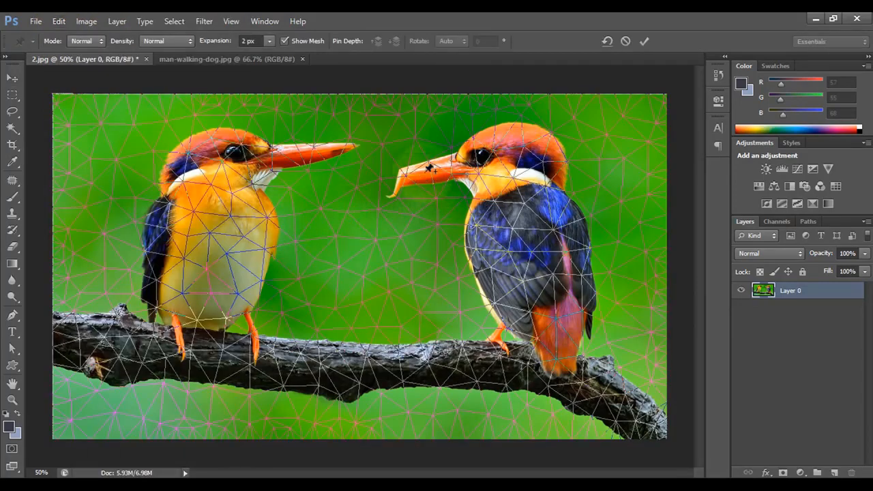
{"action": "left_click", "coordinate": [626, 41]}
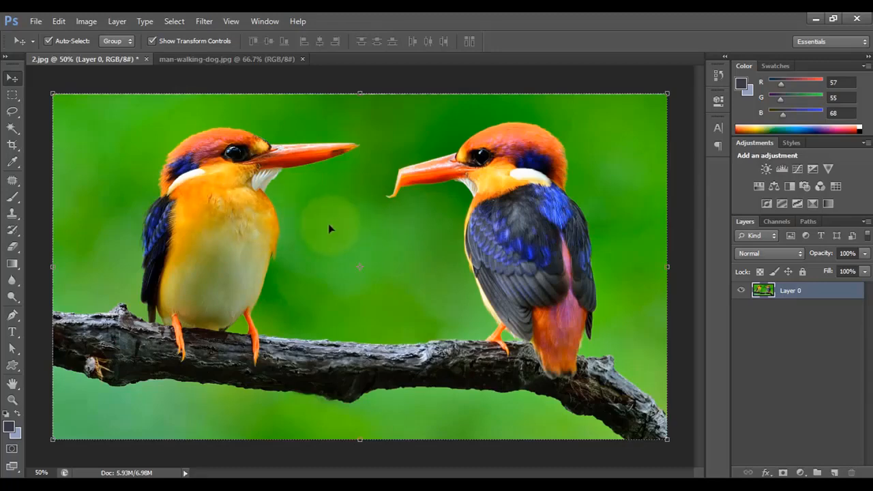
- Switch to the man-walking-dog.jpg photo and check whether Content-Aware Scale is available for its Background layer
{"action": "left_click", "coordinate": [207, 60]}
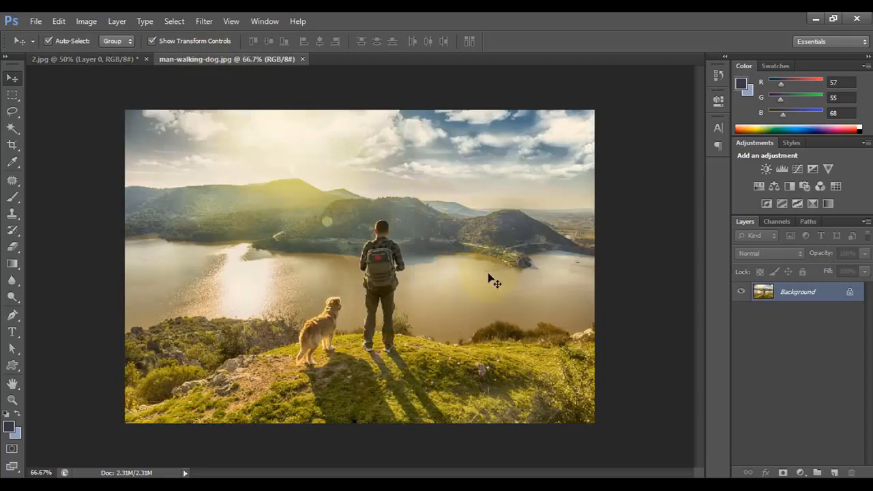
{"action": "left_click", "coordinate": [62, 21]}
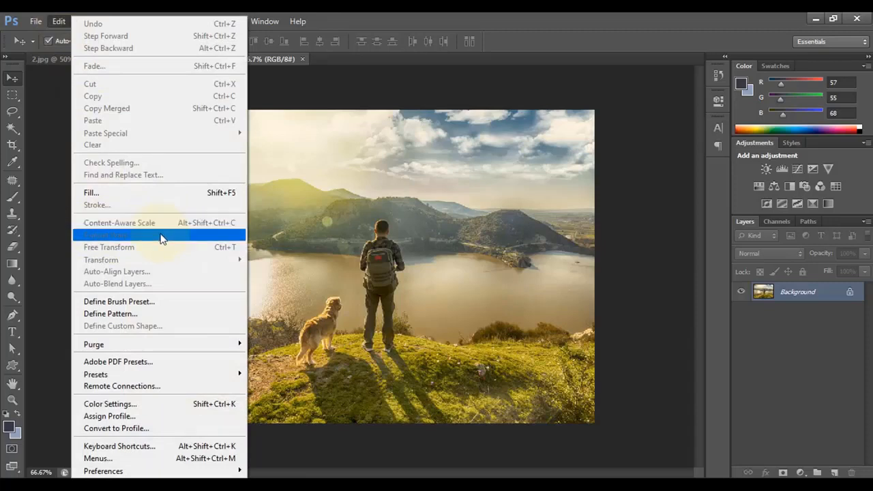
{"action": "left_click", "coordinate": [325, 204]}
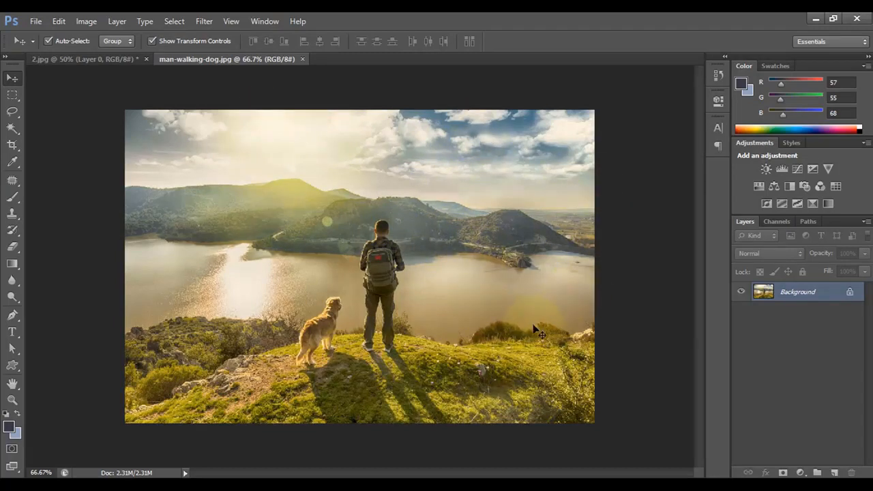
{"action": "left_click", "coordinate": [12, 145]}
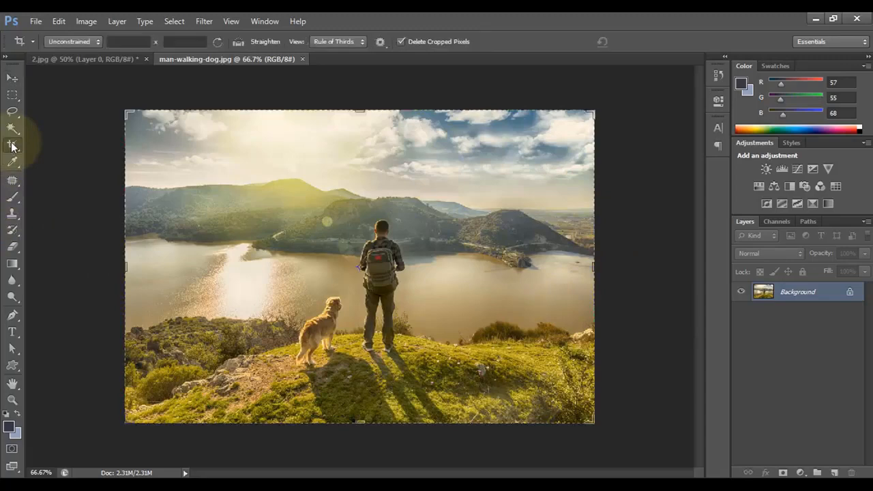
{"action": "left_click_drag", "start_coordinate": [126, 266], "coordinate": [199, 267]}
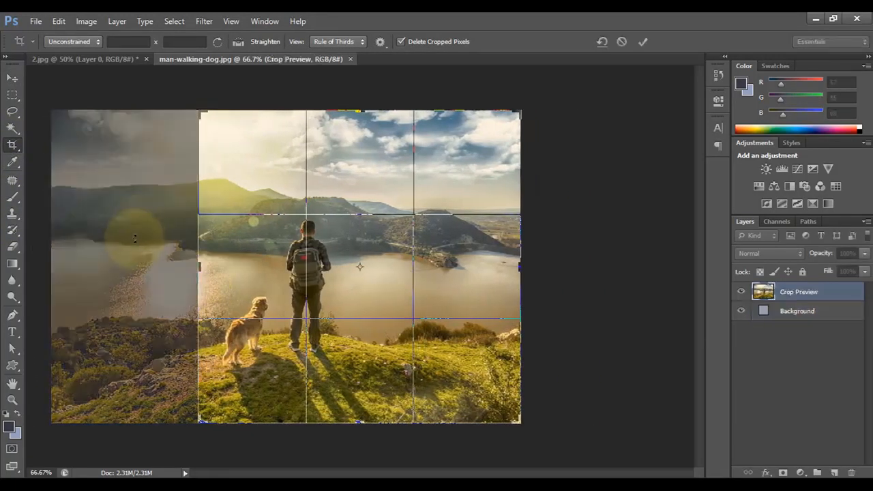
{"action": "key", "text": "ctrl+z"}
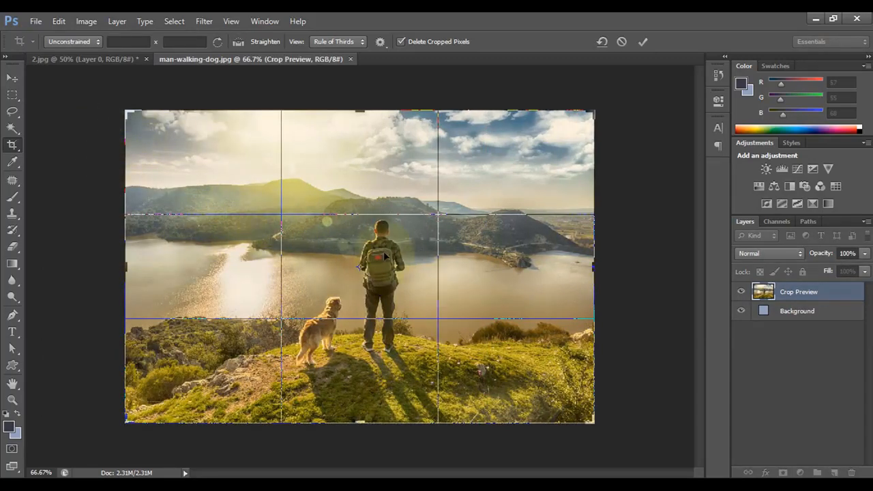
{"action": "key", "text": "ctrl+z"}
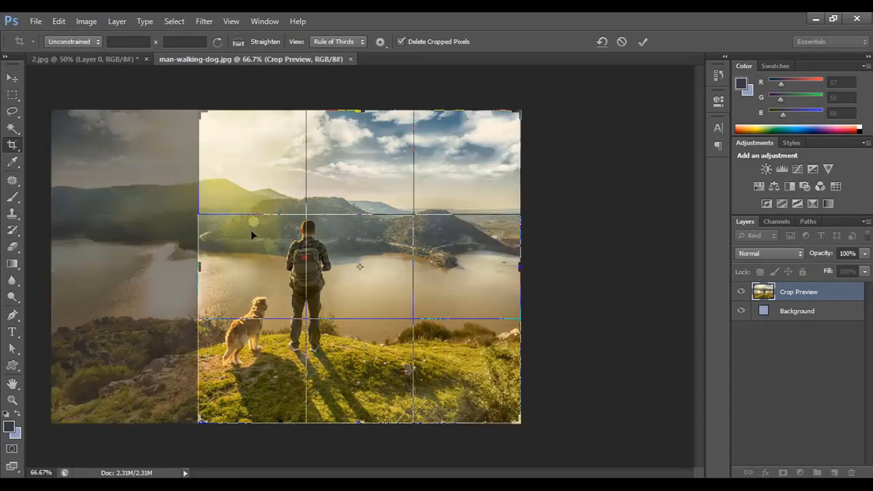
{"action": "left_click", "coordinate": [621, 42]}
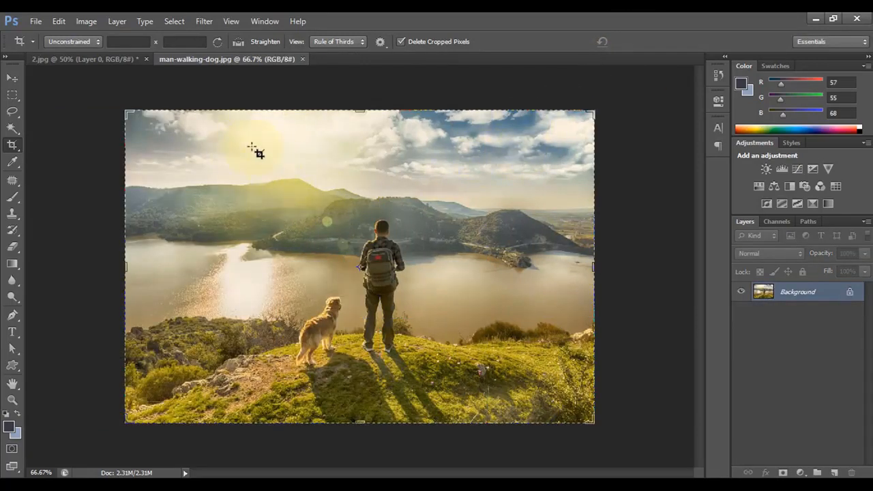
{"action": "left_click", "coordinate": [12, 78]}
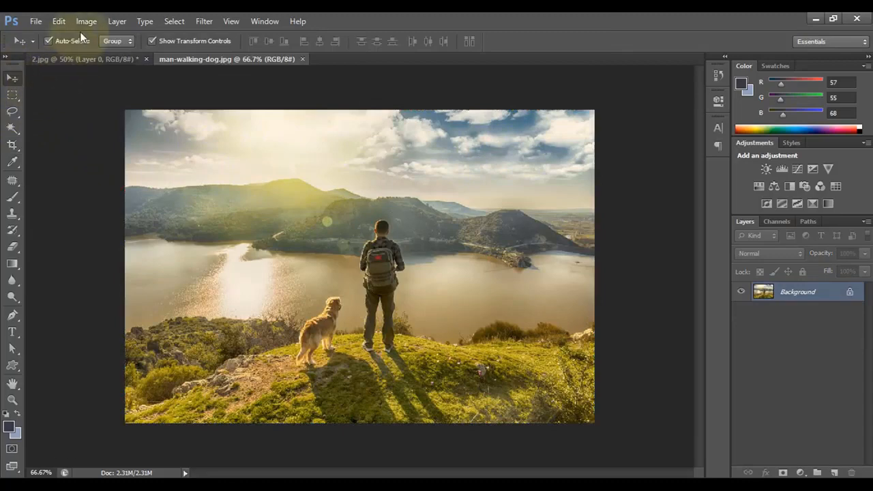
- Convert the locked Background of man-walking-dog.jpg into a regular layer named Layer 0
{"action": "left_click", "coordinate": [60, 21]}
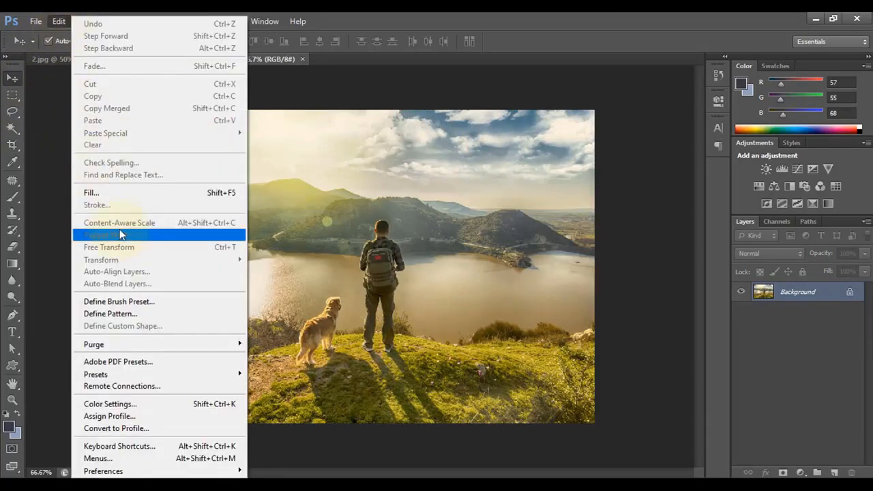
{"action": "left_click", "coordinate": [508, 215]}
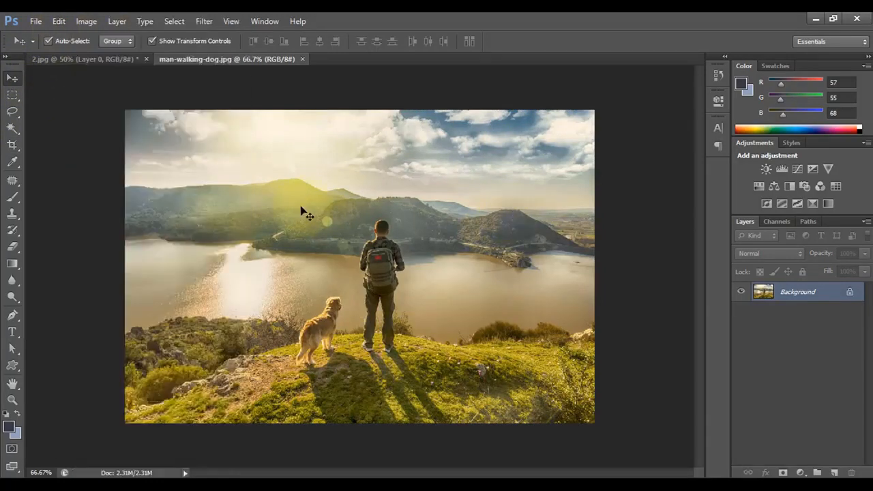
{"action": "double_click", "coordinate": [822, 294]}
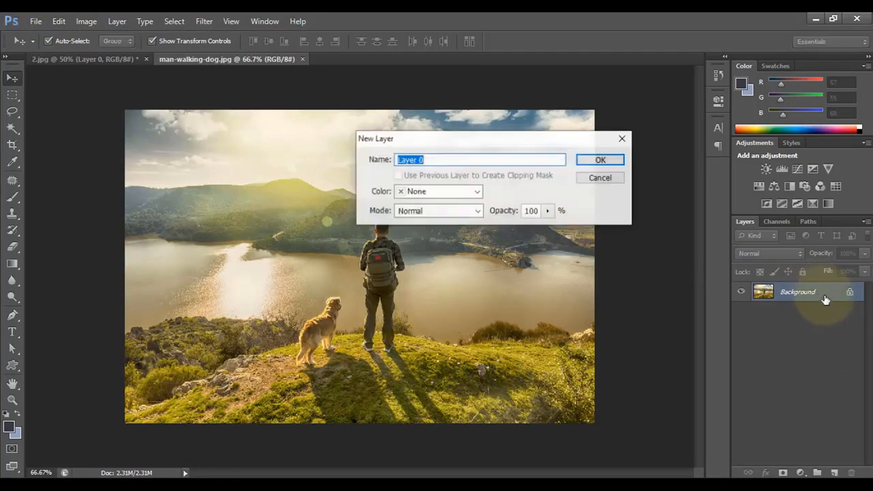
{"action": "left_click", "coordinate": [601, 162]}
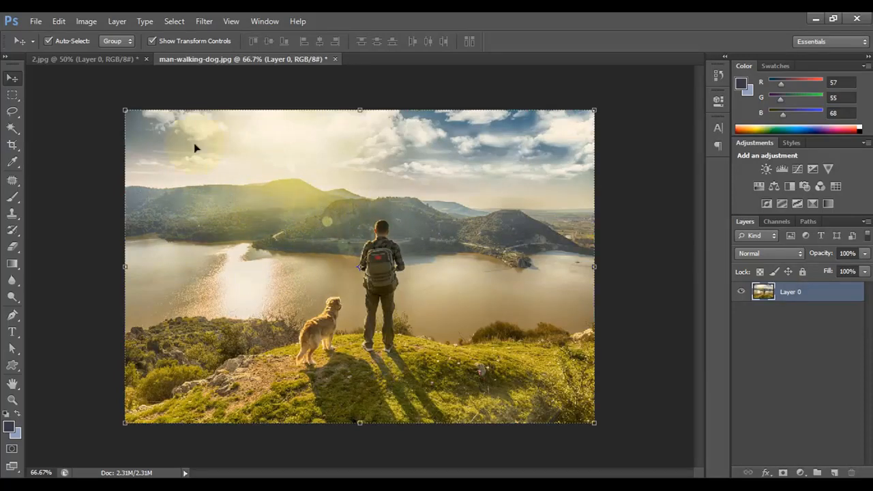
- Narrow the layer from both sides to 85.64% width with Content-Aware Scale, reposition it at X 556 px, and apply
{"action": "left_click", "coordinate": [59, 22]}
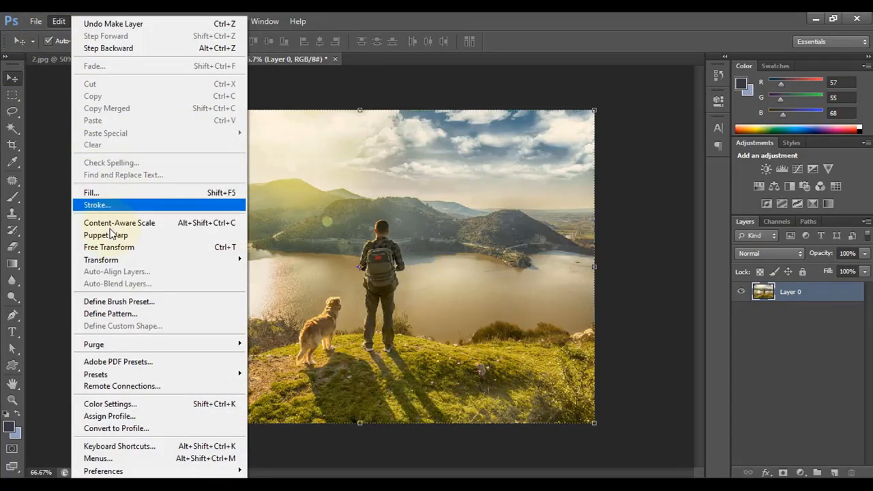
{"action": "left_click", "coordinate": [173, 228]}
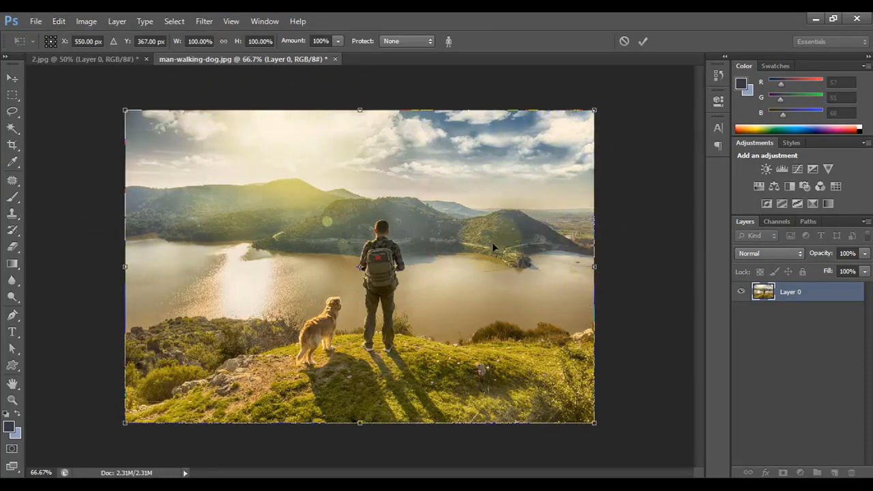
{"action": "left_click_drag", "start_coordinate": [594, 267], "coordinate": [557, 268]}
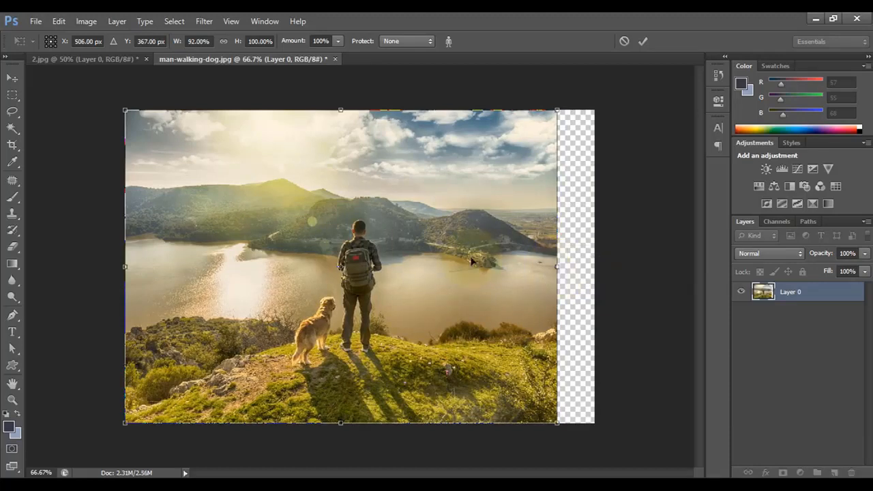
{"action": "left_click_drag", "start_coordinate": [126, 269], "coordinate": [157, 267]}
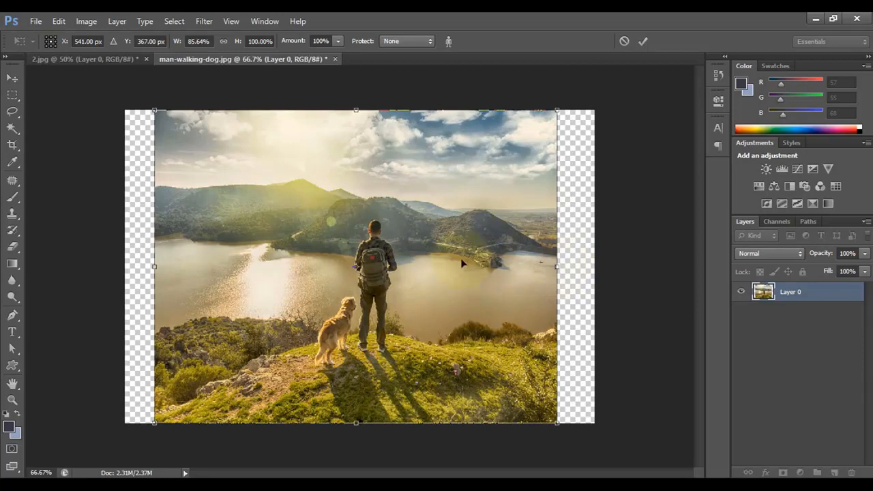
{"action": "left_click_drag", "start_coordinate": [461, 258], "coordinate": [464, 260]}
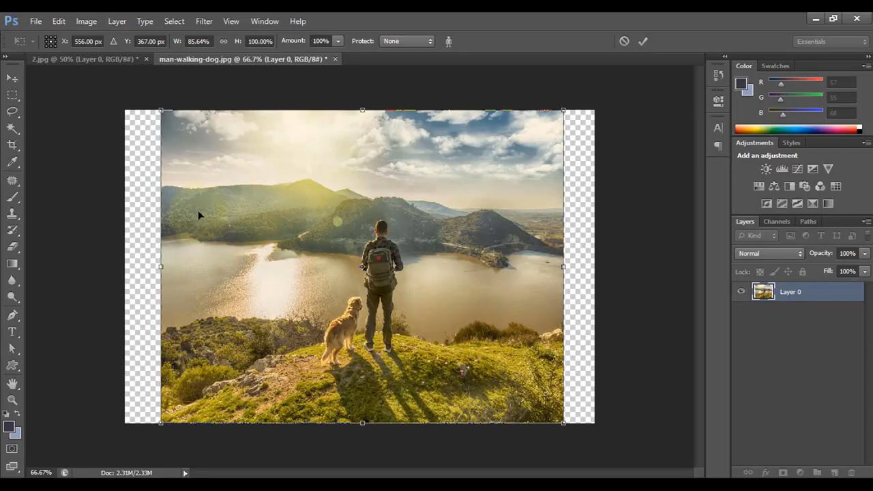
{"action": "left_click", "coordinate": [644, 41]}
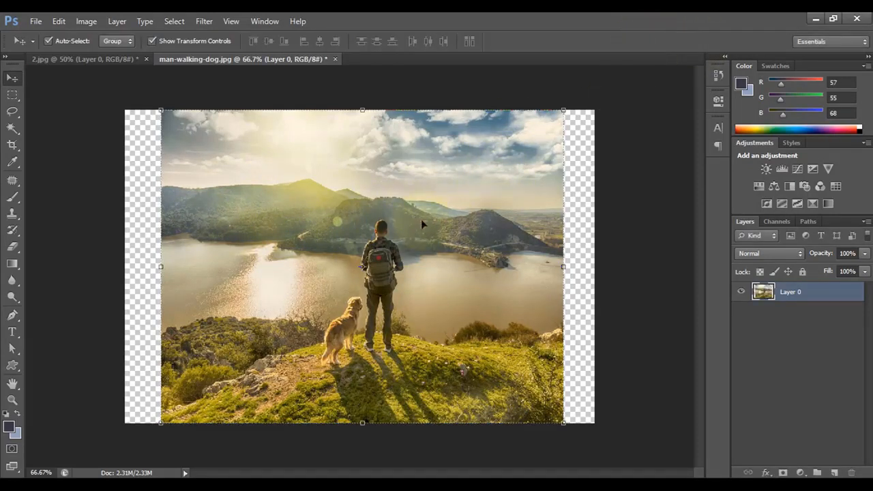